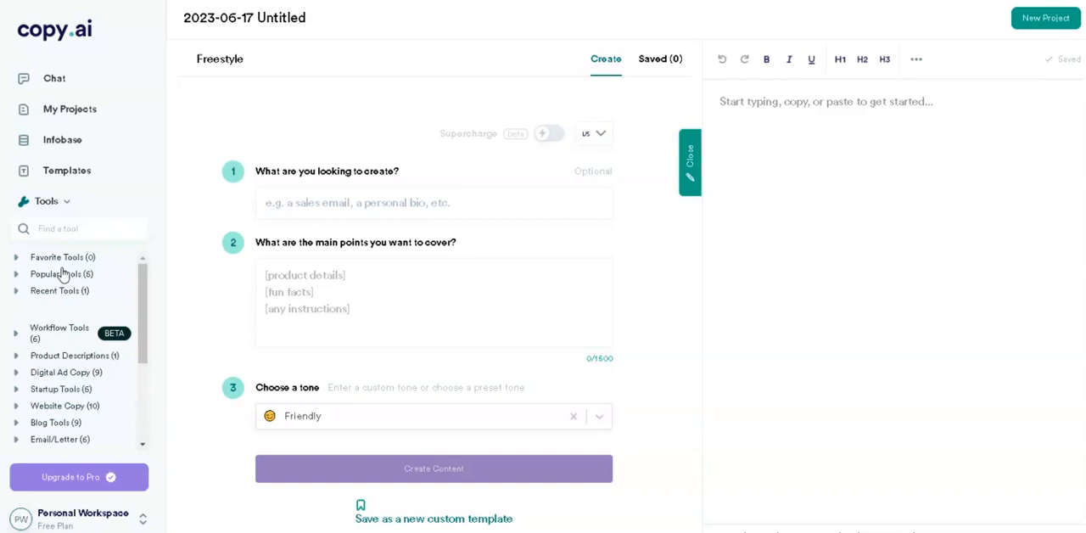
# Open the template library and look through all templates for one suited to writing a social media post
pyautogui.click(76, 174)
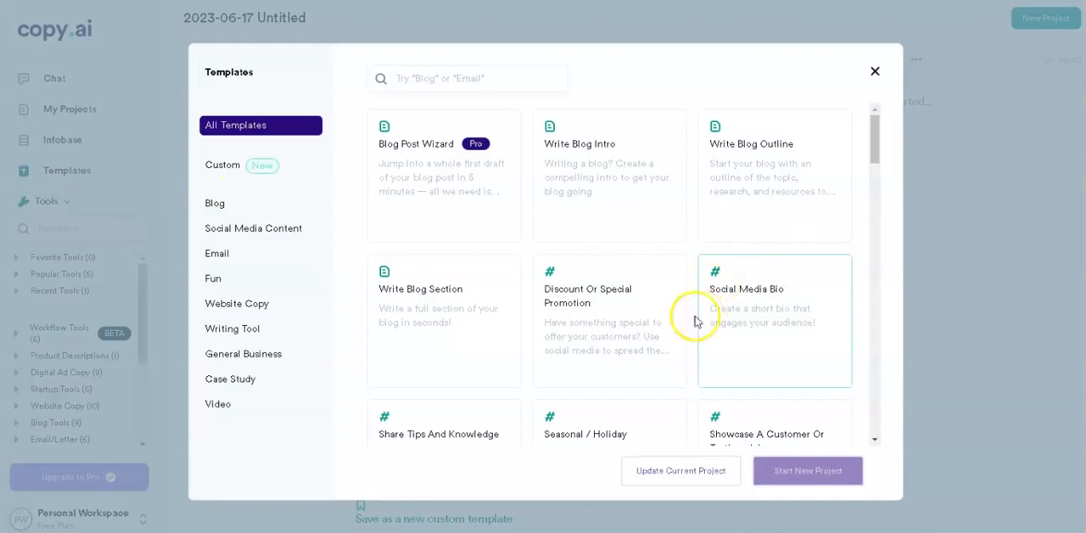
pyautogui.scroll(-2, 683, 322)
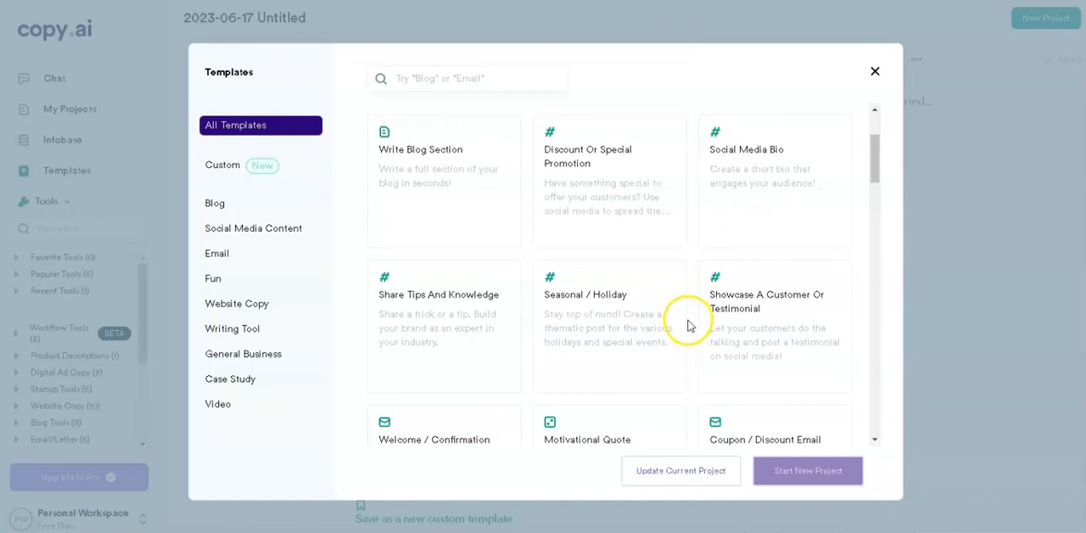
pyautogui.scroll(-5, 686, 322)
pyautogui.scroll(-3, 688, 327)
pyautogui.scroll(4, 688, 326)
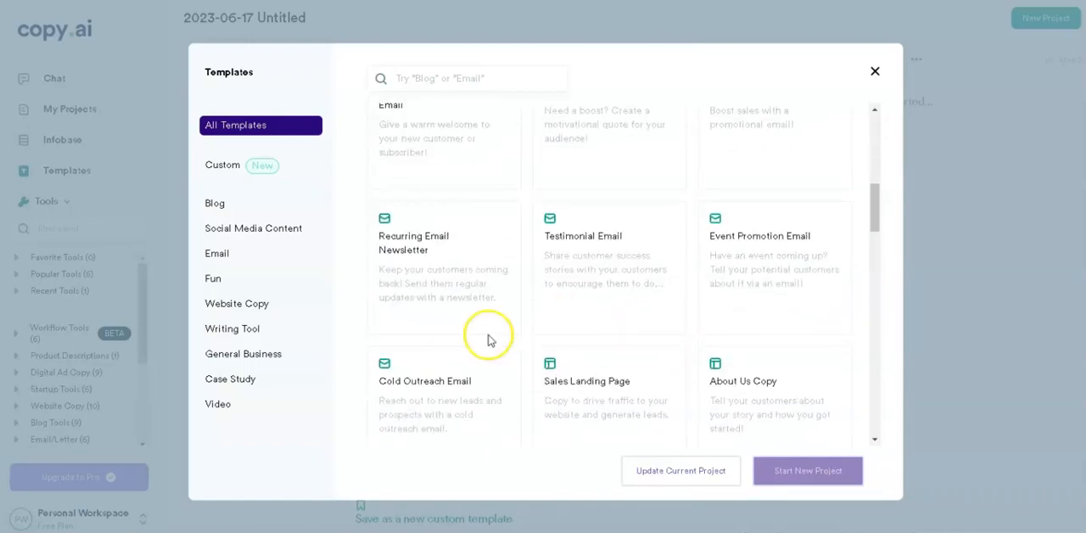
pyautogui.scroll(3, 479, 342)
pyautogui.scroll(3, 479, 344)
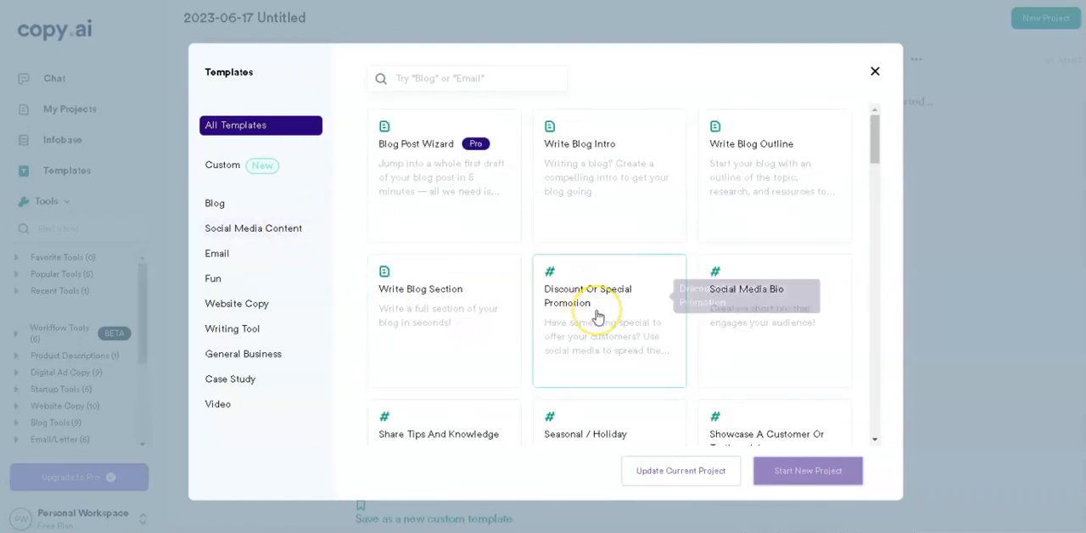
pyautogui.scroll(-6, 597, 317)
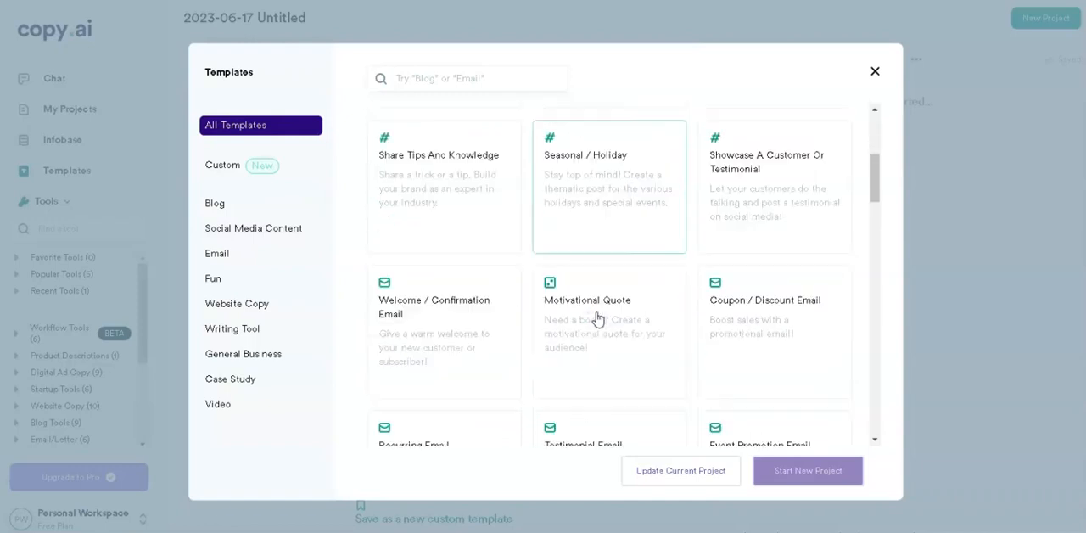
pyautogui.scroll(-4, 597, 318)
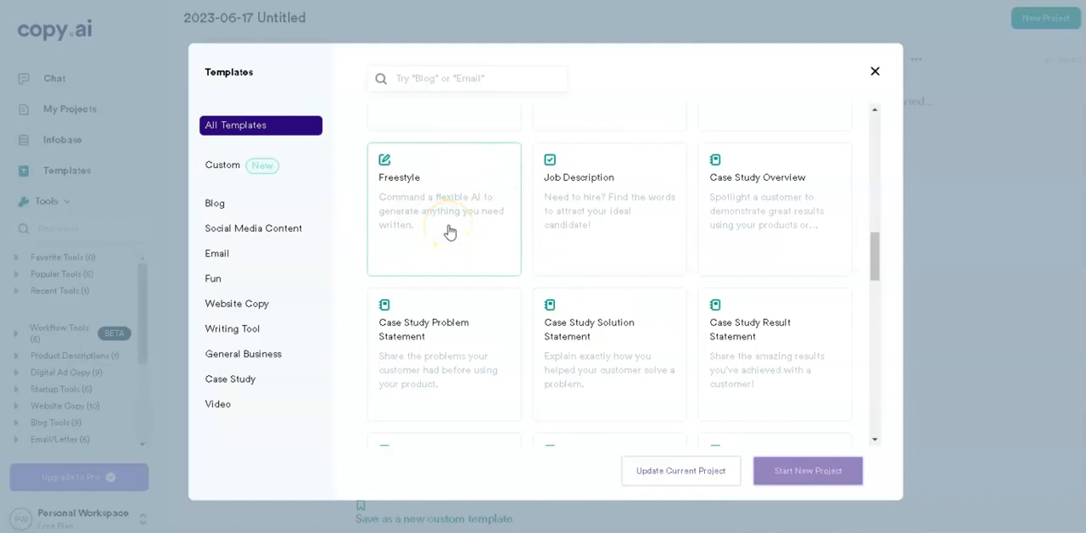
# Start a new project from the Freestyle template
pyautogui.click(285, 238)
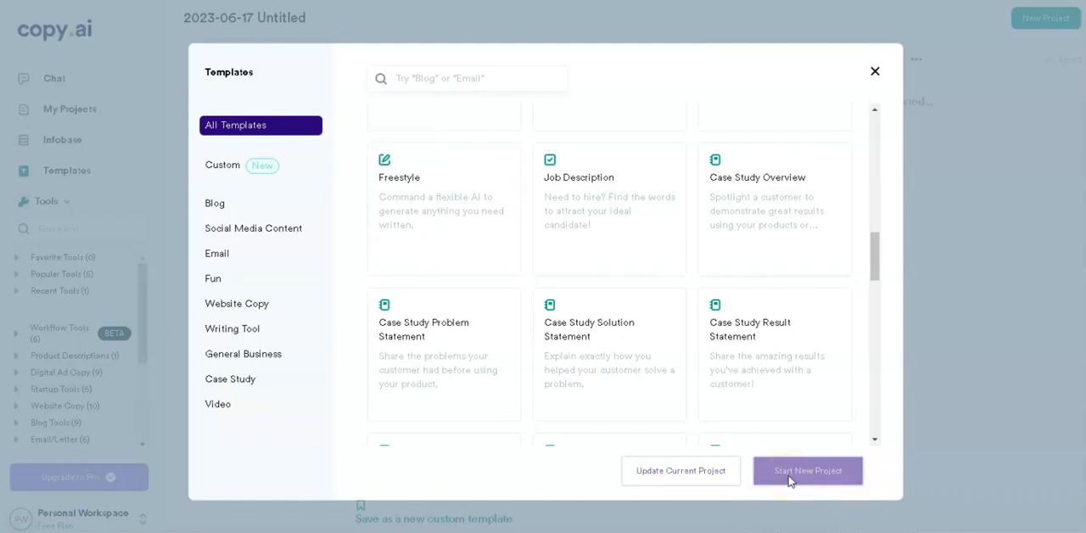
pyautogui.click(426, 195)
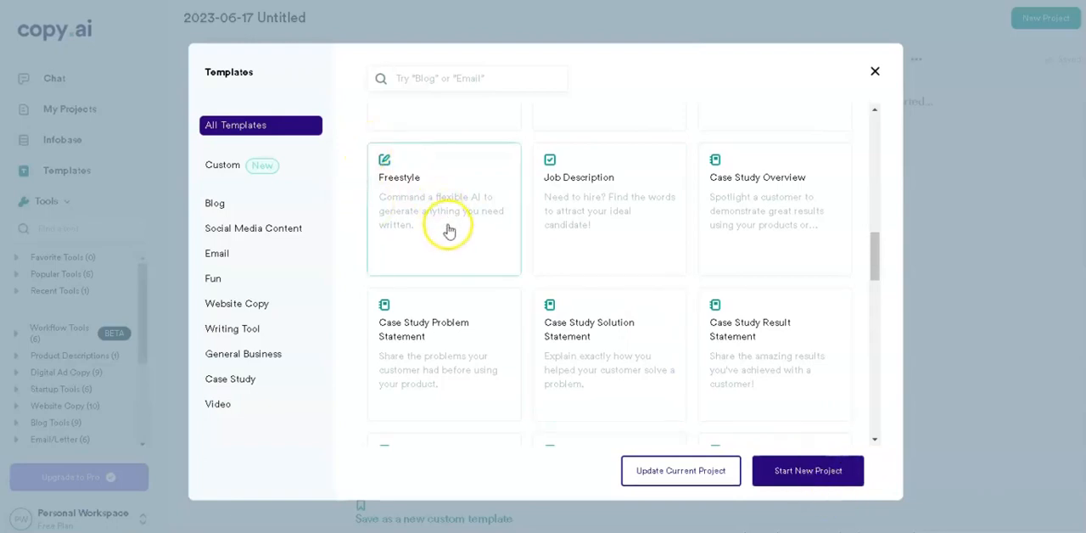
pyautogui.click(787, 472)
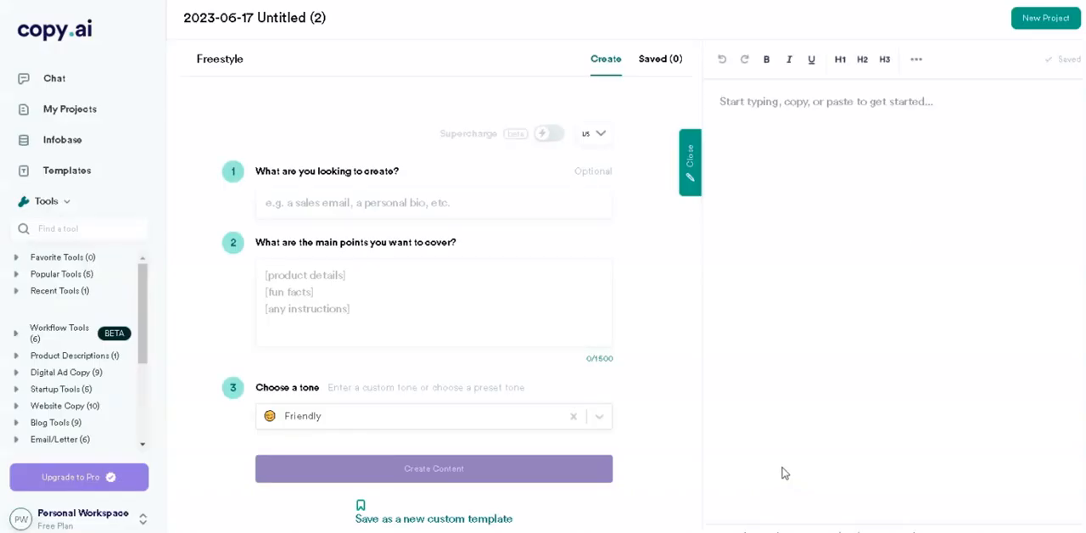
# Paste the copied Flag Day text, ending with "Happy Flag Day!", into the project's blank document
pyautogui.click(766, 108)
pyautogui.rightClick(767, 109)
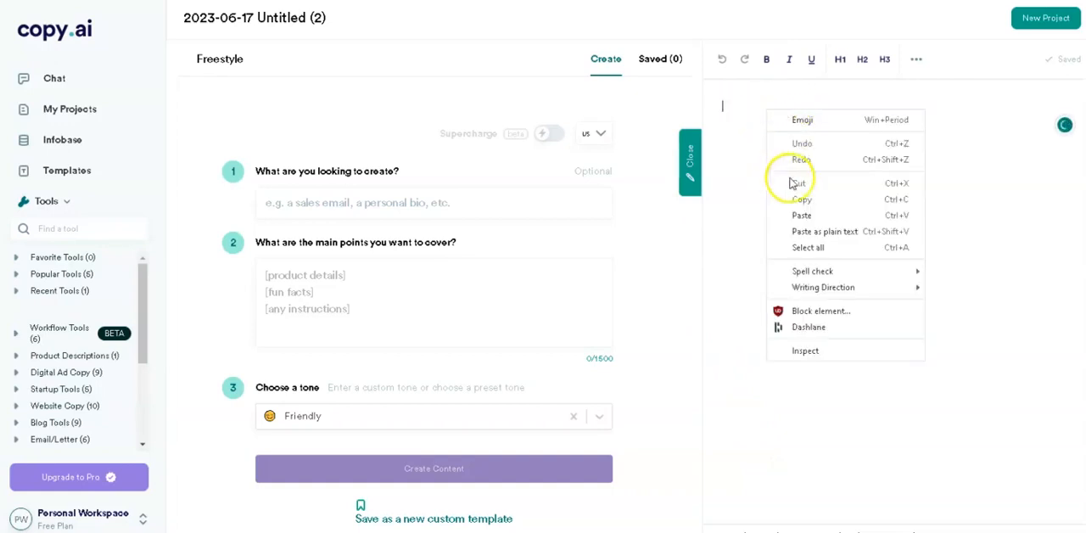
pyautogui.click(793, 214)
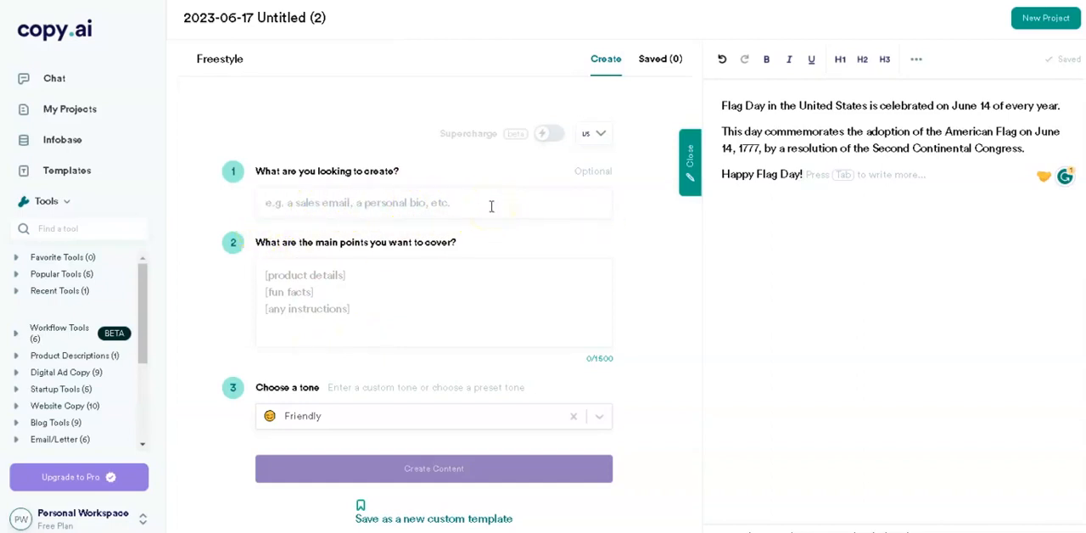
# Paste the same Flag Day text as the main points to cover
pyautogui.click(306, 276)
pyautogui.rightClick(306, 277)
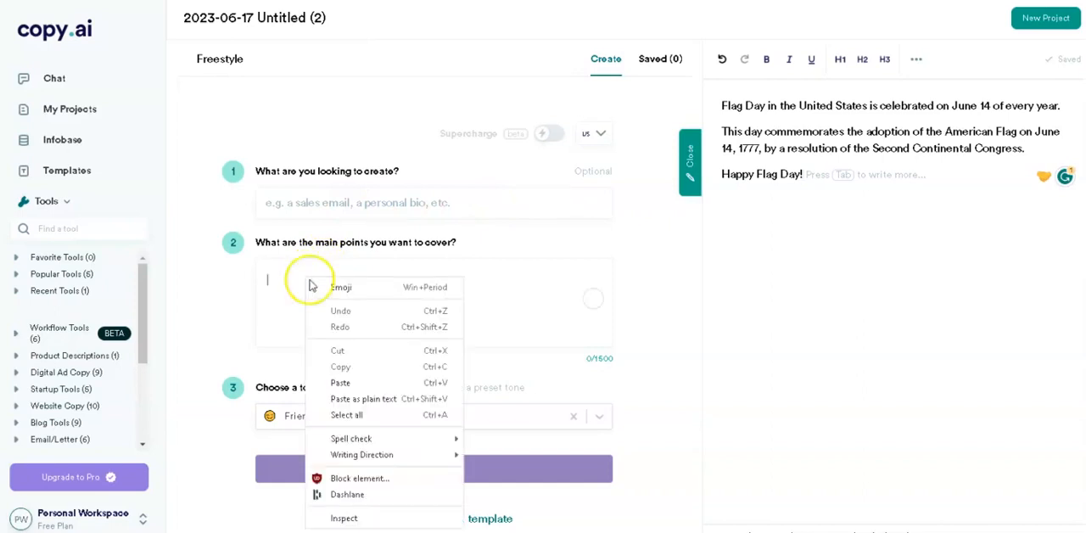
pyautogui.click(344, 383)
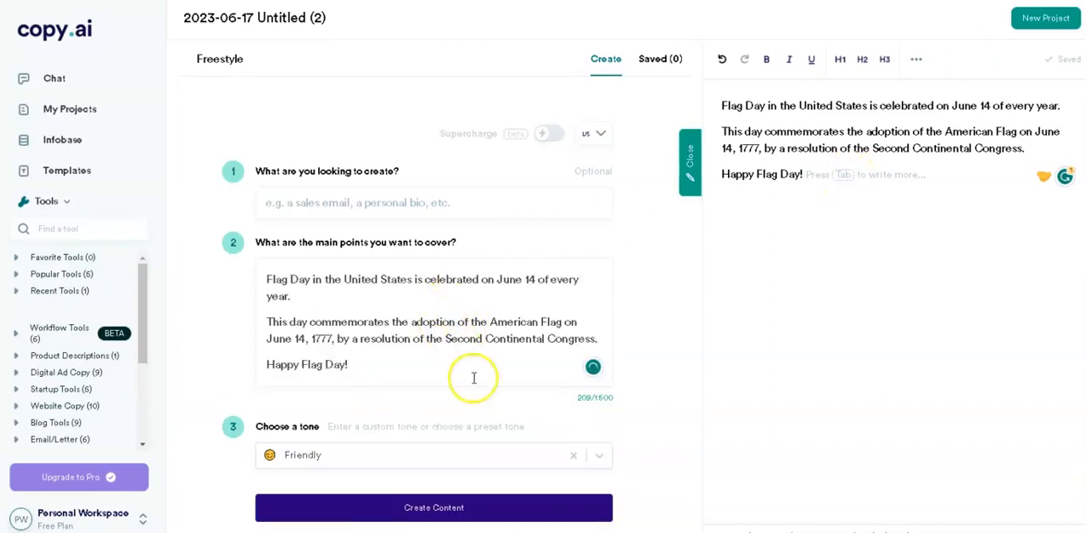
# Choose the Witty tone for the copy and generate the content
pyautogui.click(602, 463)
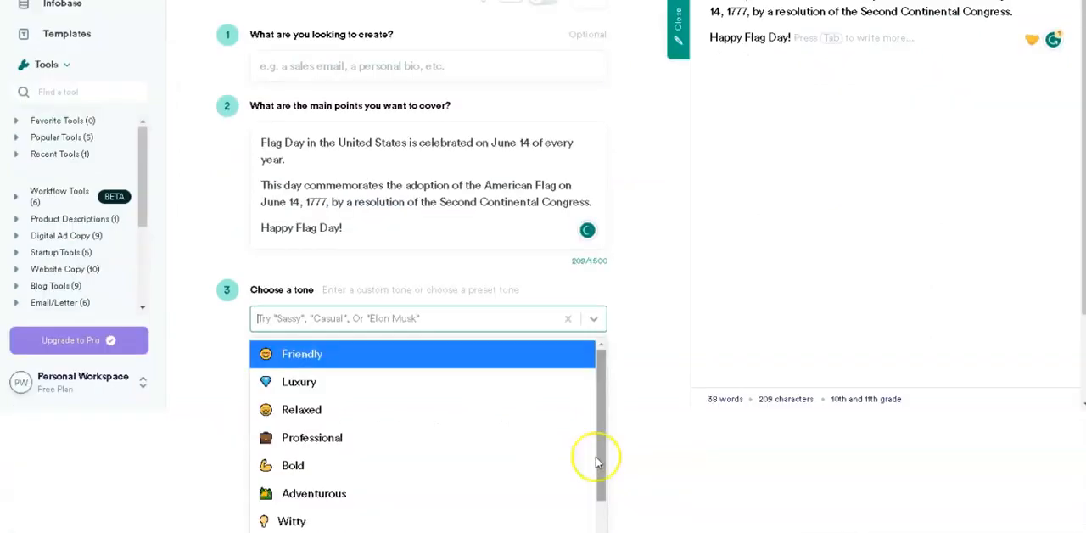
pyautogui.scroll(-1, 436, 414)
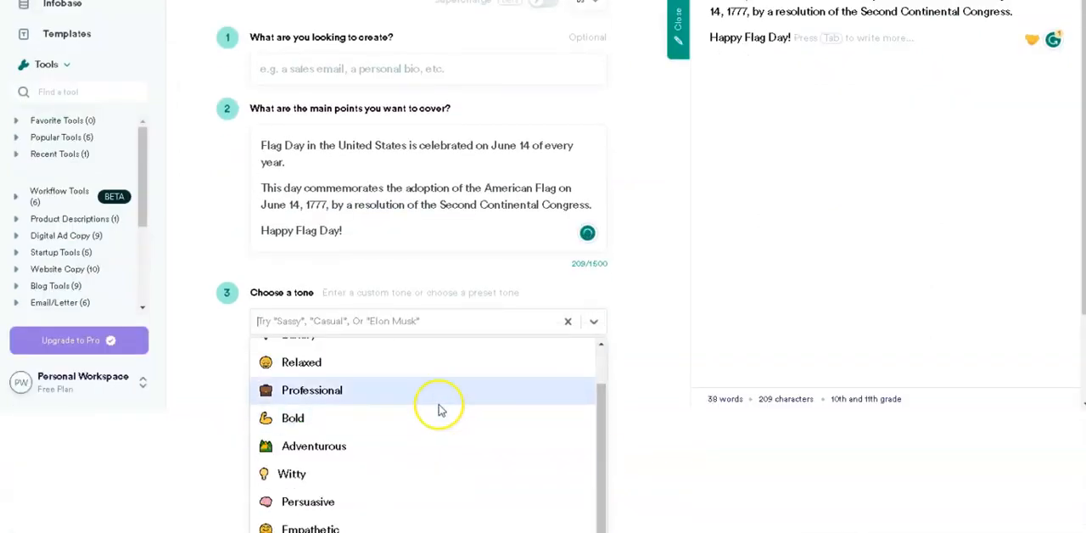
pyautogui.scroll(1, 439, 412)
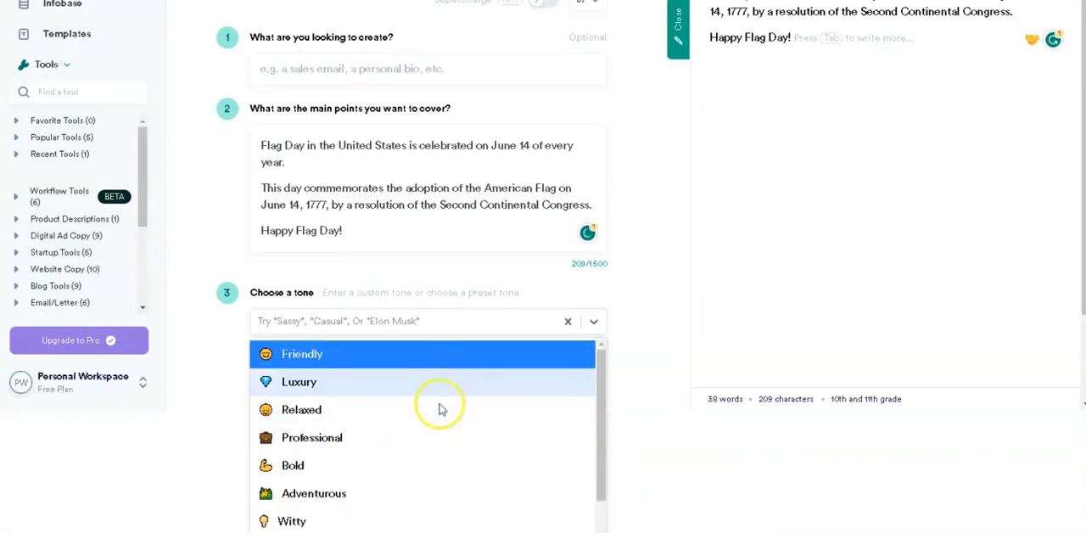
pyautogui.scroll(-1, 434, 441)
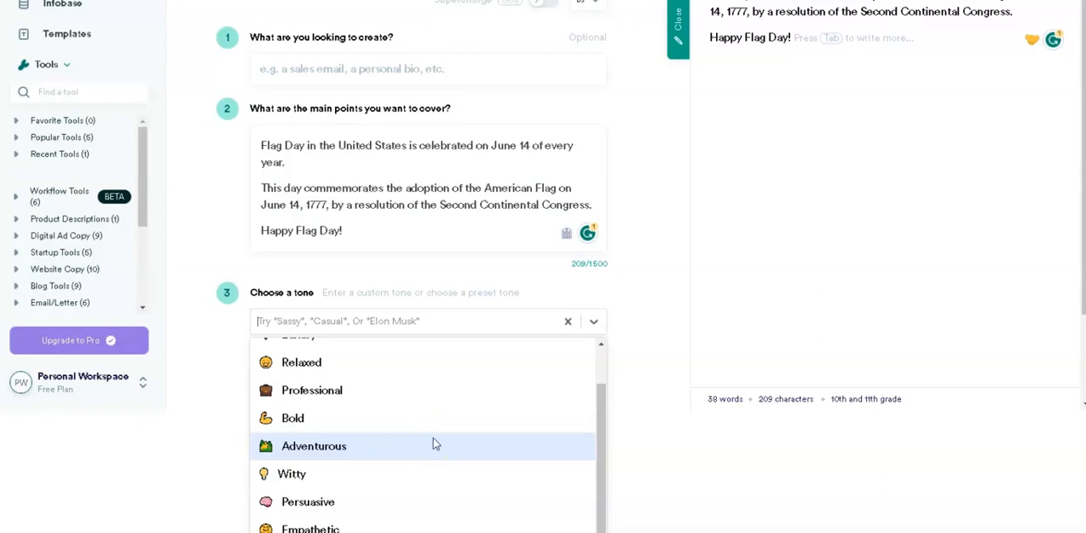
pyautogui.scroll(1, 433, 443)
pyautogui.scroll(-1, 433, 443)
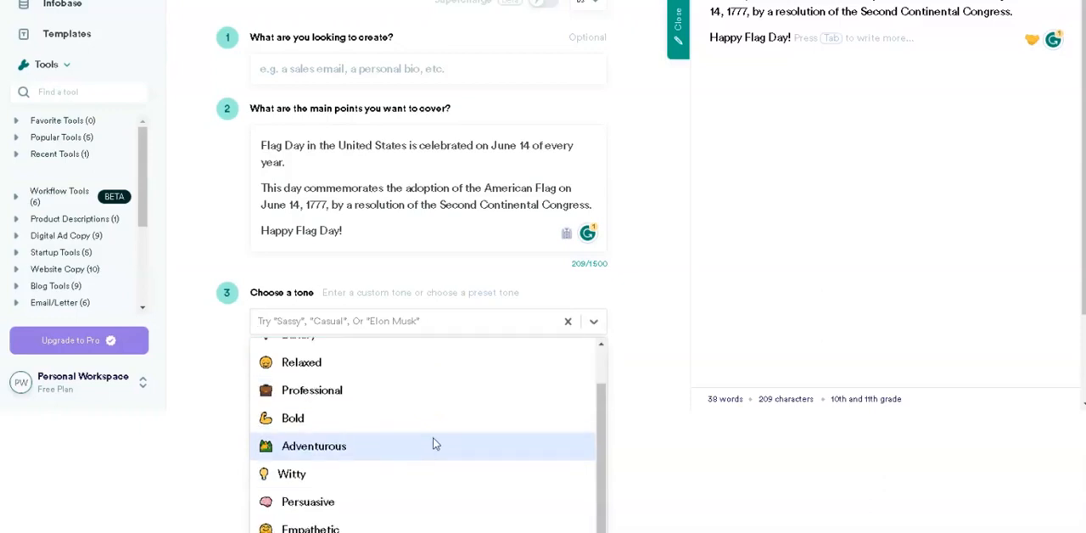
pyautogui.click(293, 477)
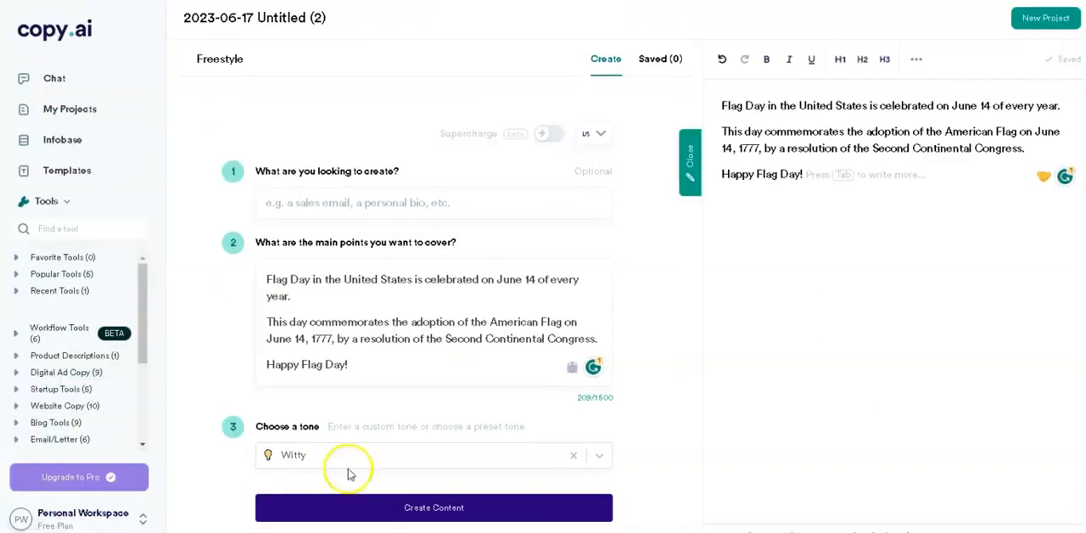
pyautogui.scroll(-2, 396, 469)
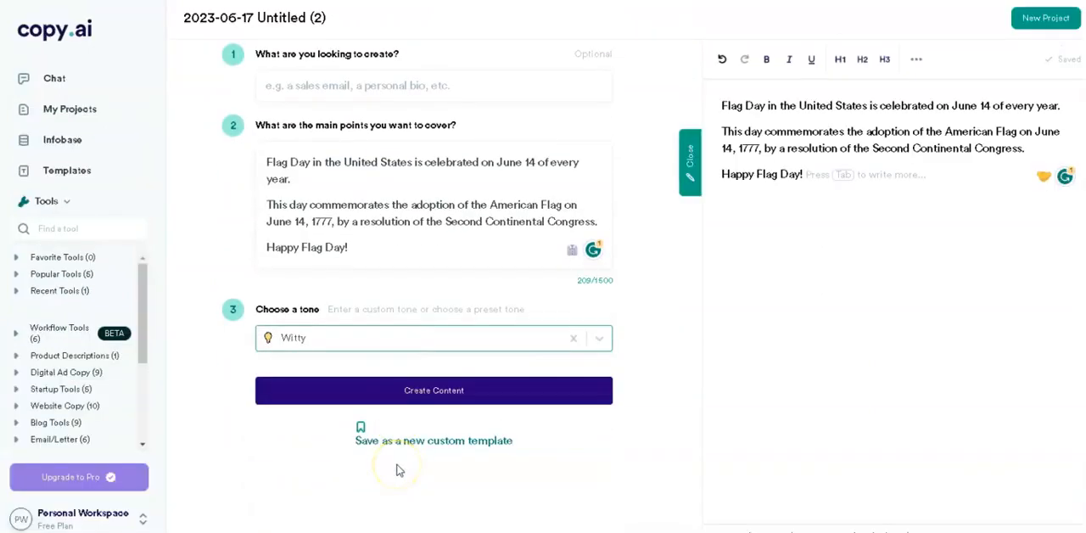
pyautogui.click(439, 402)
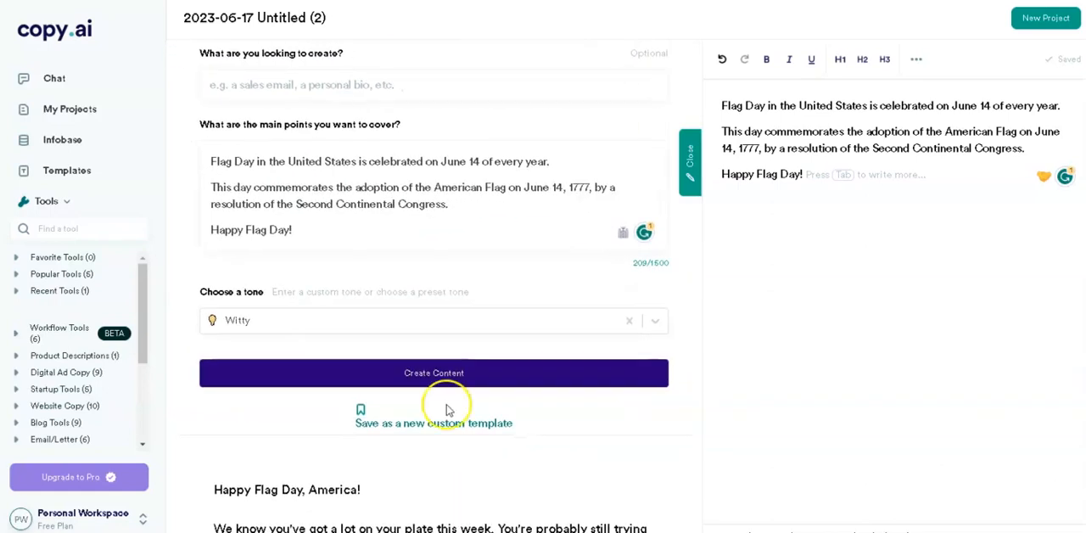
# Read through the generated Flag Day text variations
pyautogui.scroll(-3, 443, 407)
pyautogui.scroll(-1, 448, 405)
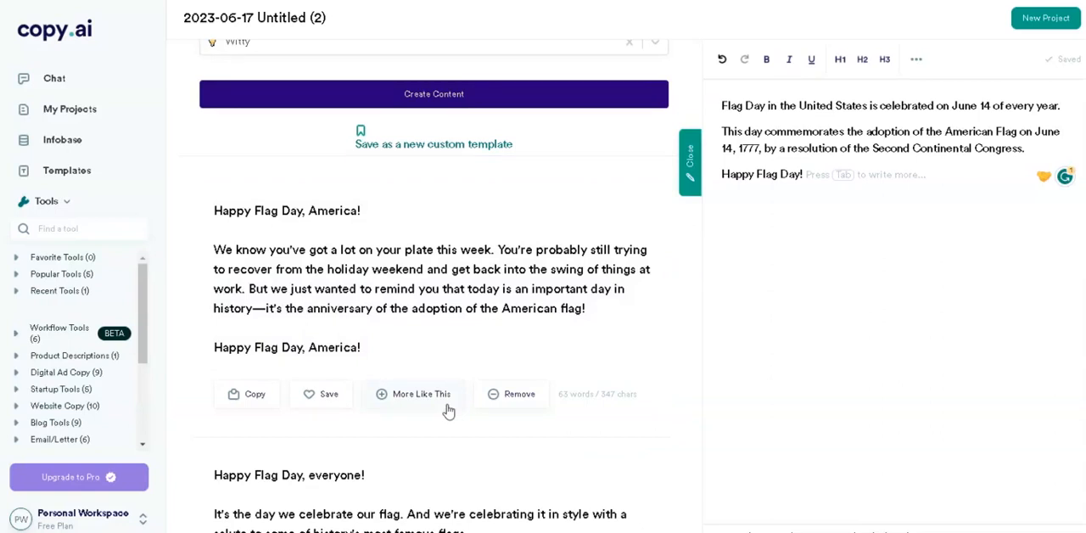
pyautogui.scroll(-4, 448, 410)
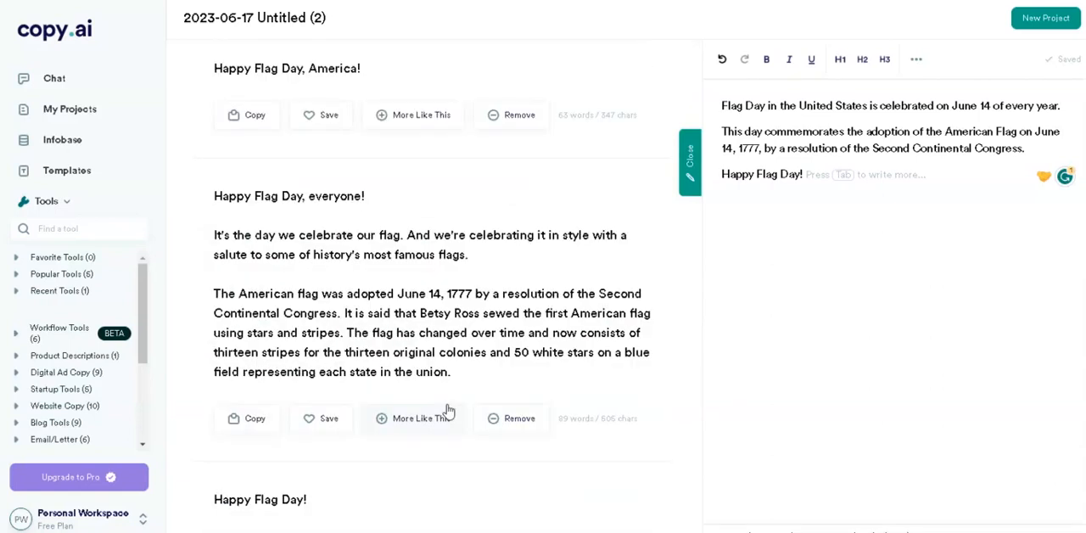
pyautogui.scroll(-6, 448, 410)
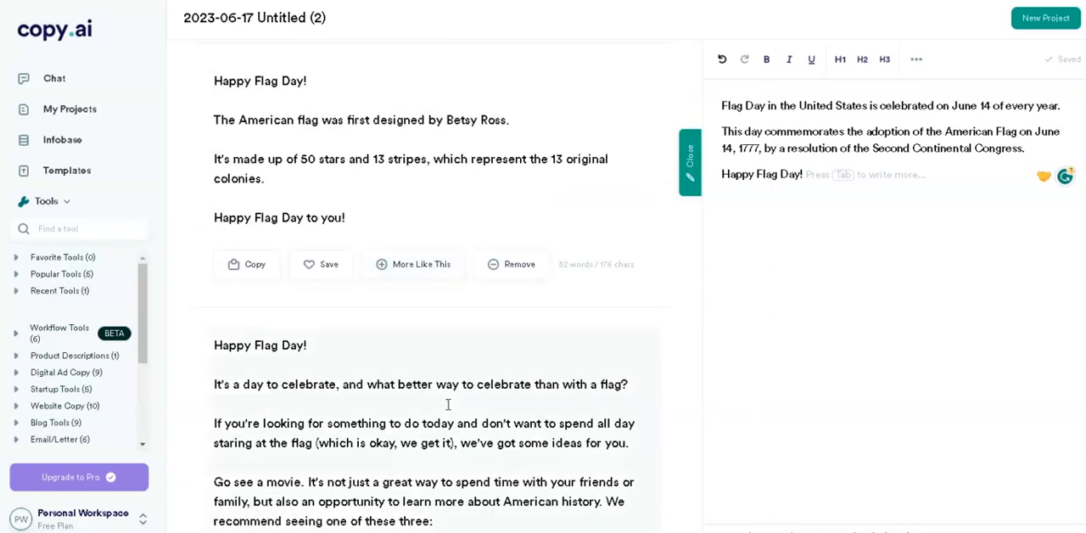
pyautogui.scroll(-5, 448, 404)
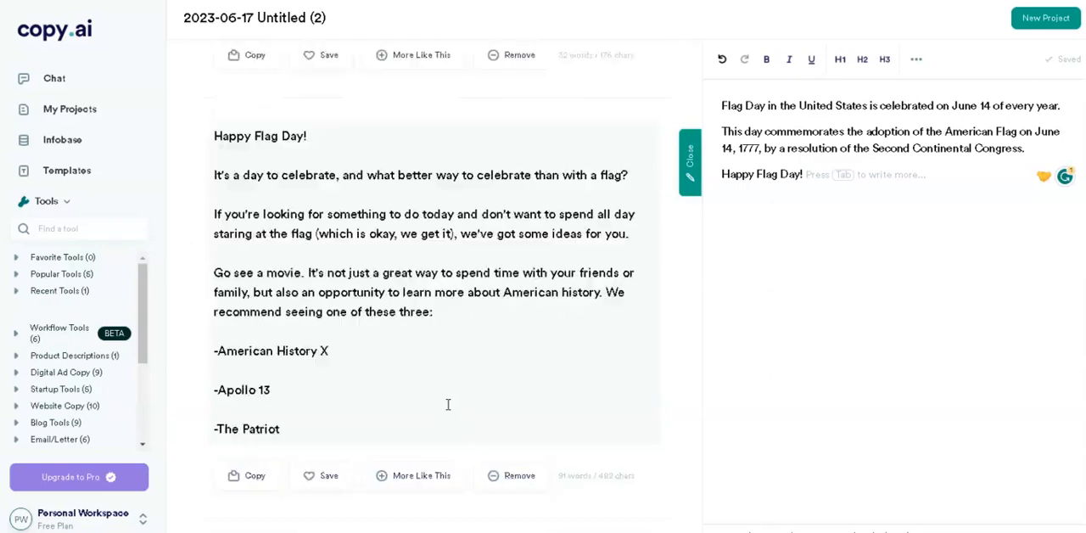
pyautogui.scroll(14, 448, 411)
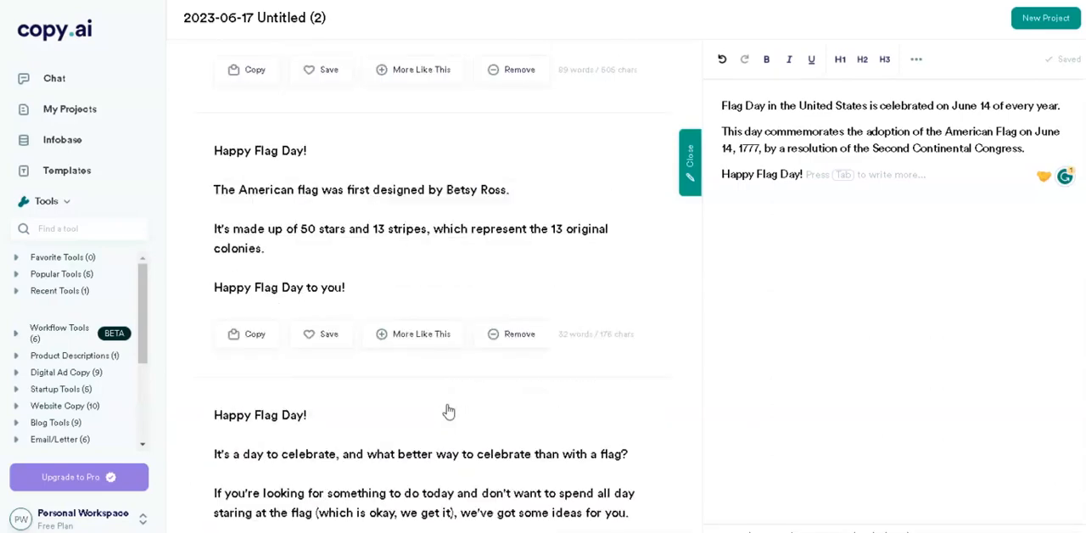
pyautogui.scroll(1, 448, 404)
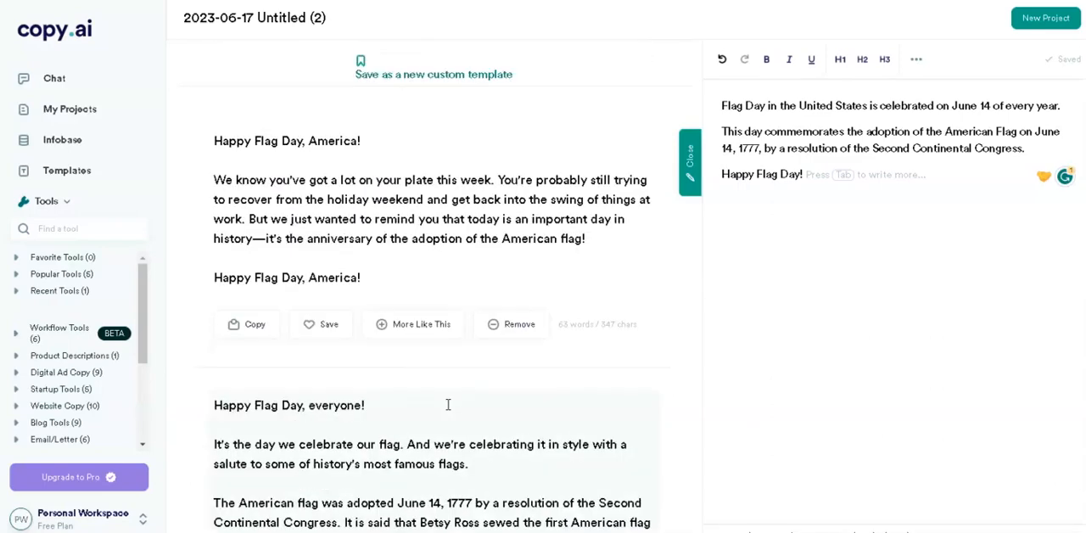
# Save the four generated Flag Day variations, from "Happy Flag Day, America!" to the one recommending movies
pyautogui.click(312, 327)
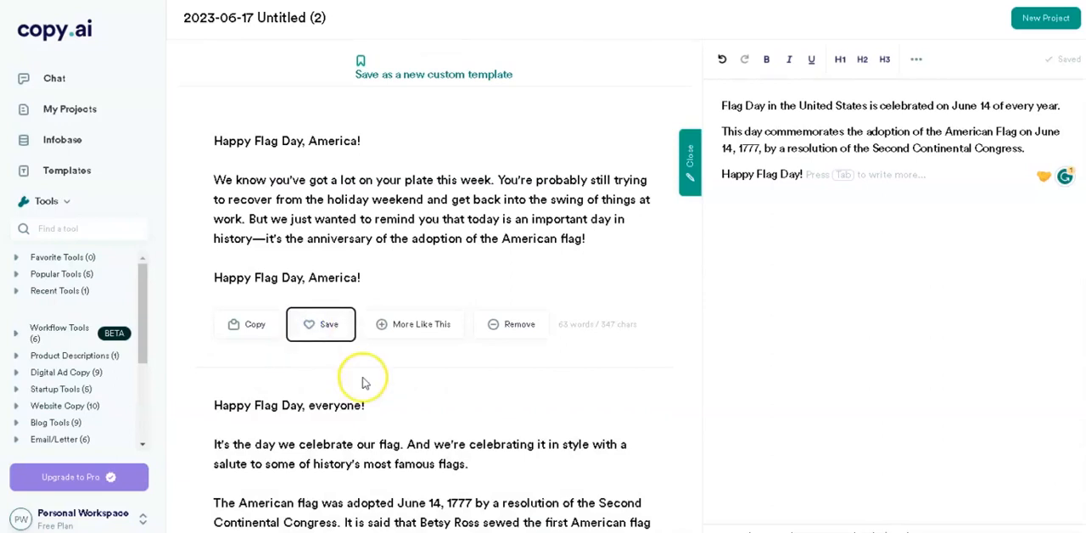
pyautogui.scroll(-5, 363, 381)
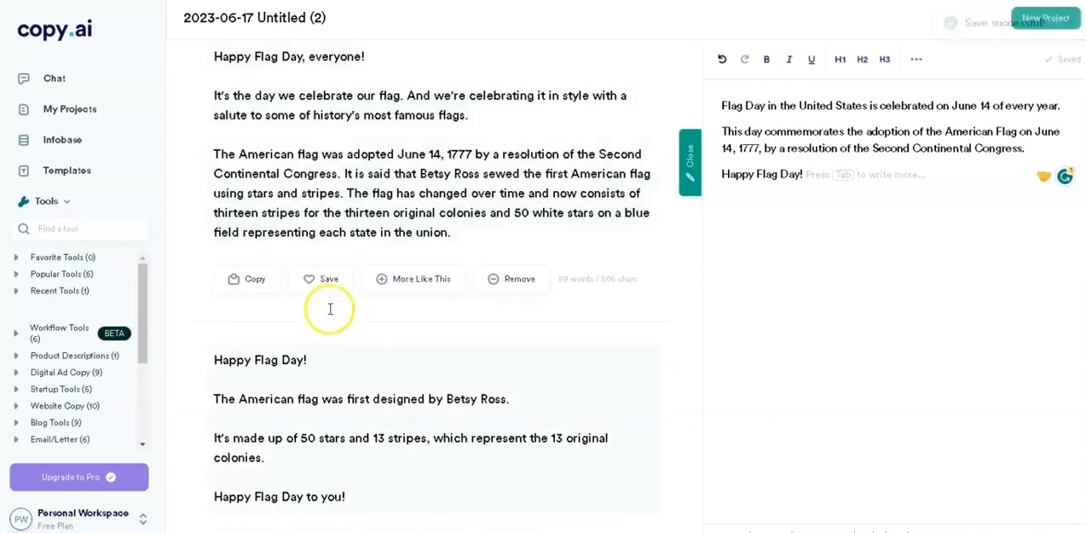
pyautogui.click(311, 280)
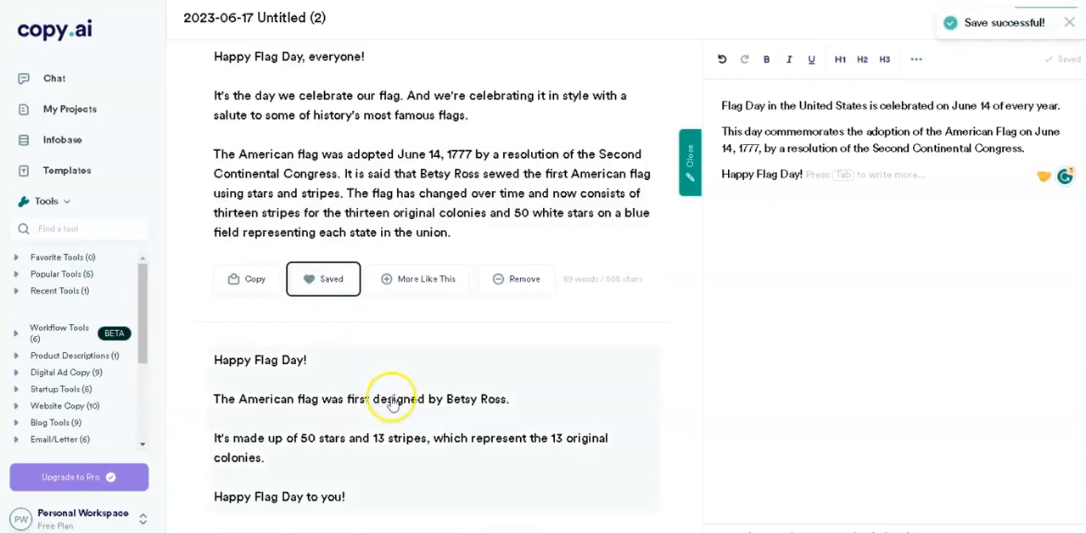
pyautogui.scroll(-2, 392, 403)
pyautogui.click(312, 404)
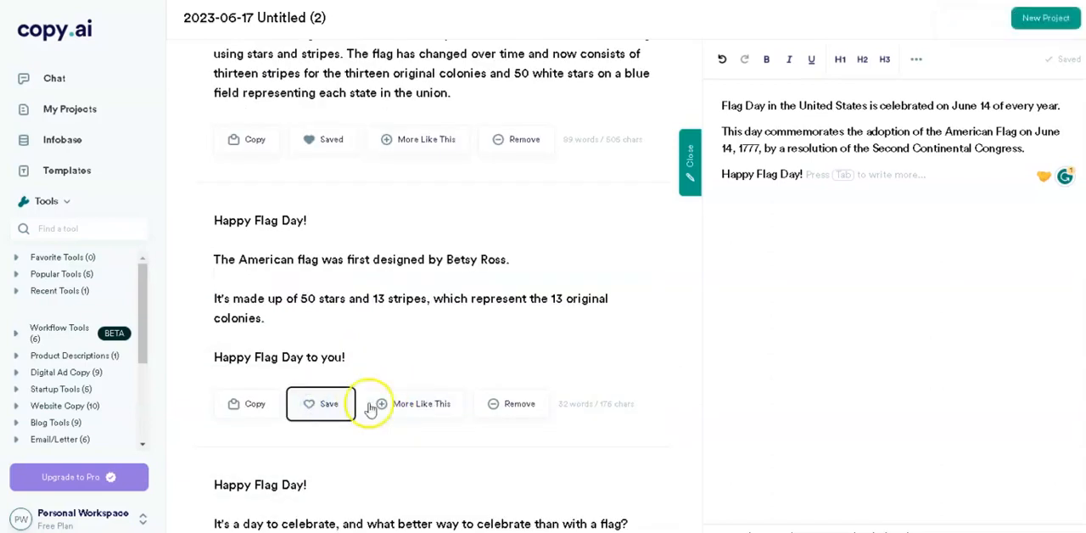
pyautogui.scroll(-5, 371, 407)
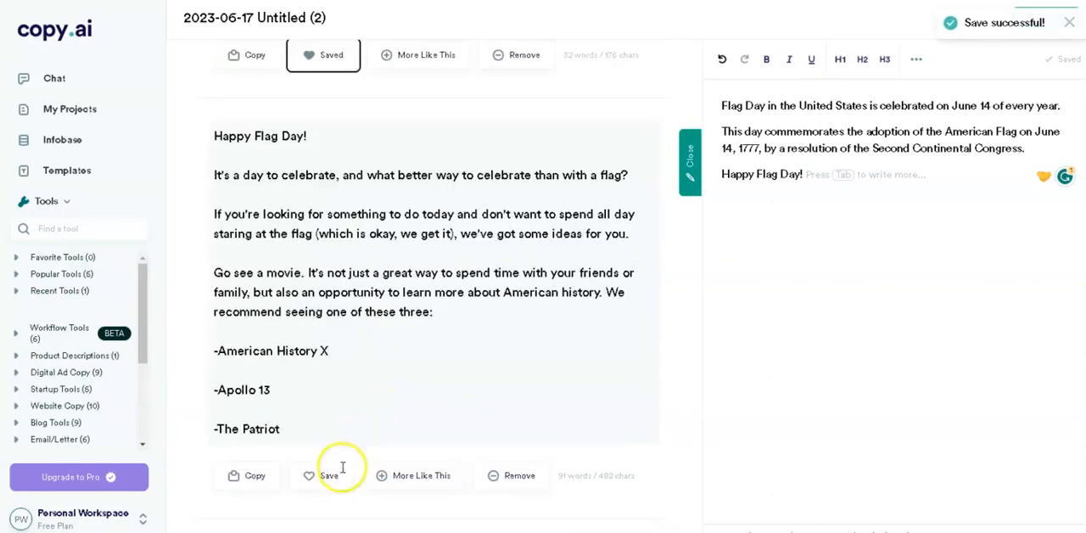
pyautogui.click(320, 475)
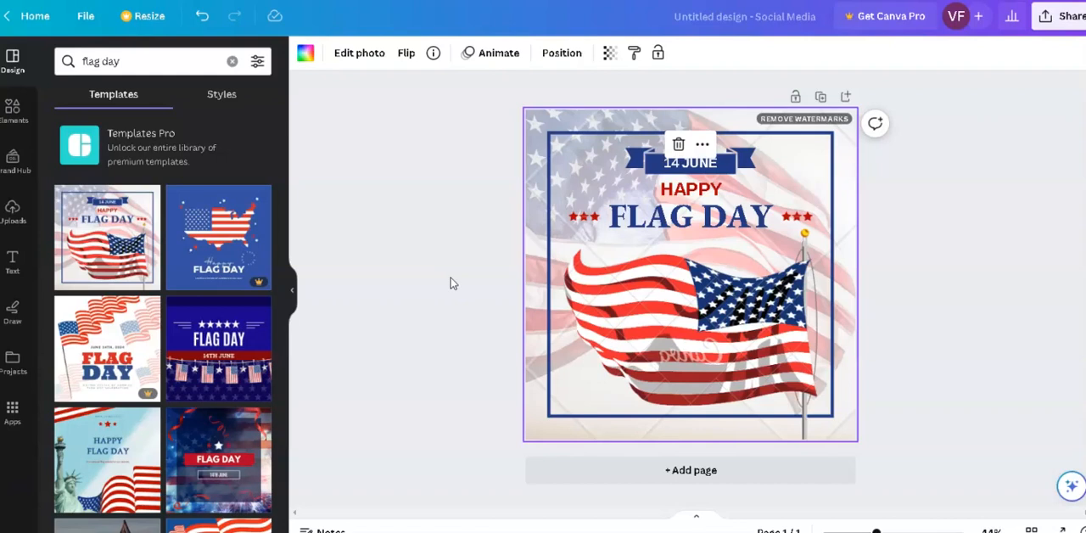
pyautogui.click(412, 274)
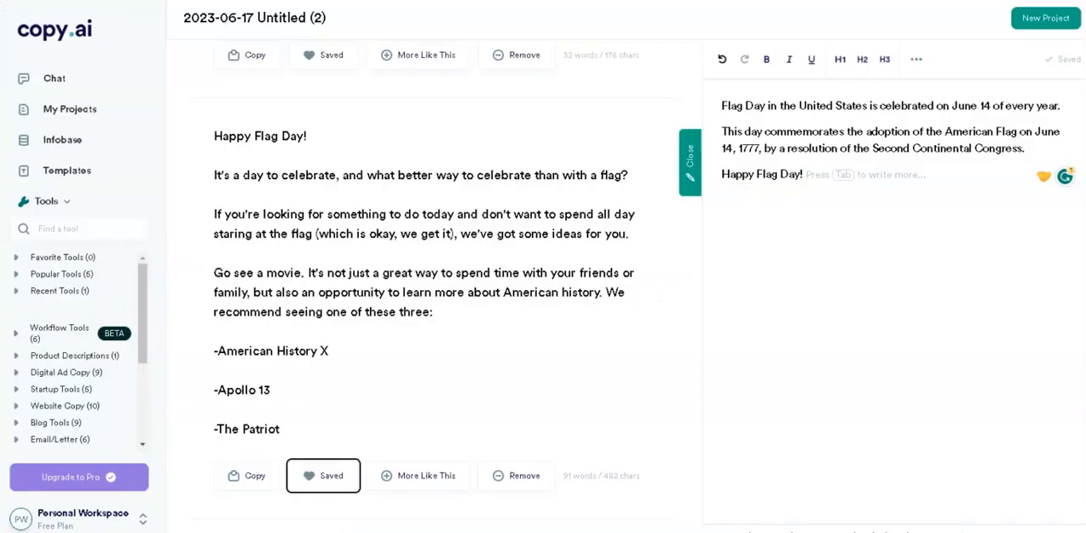
pyautogui.click(551, 363)
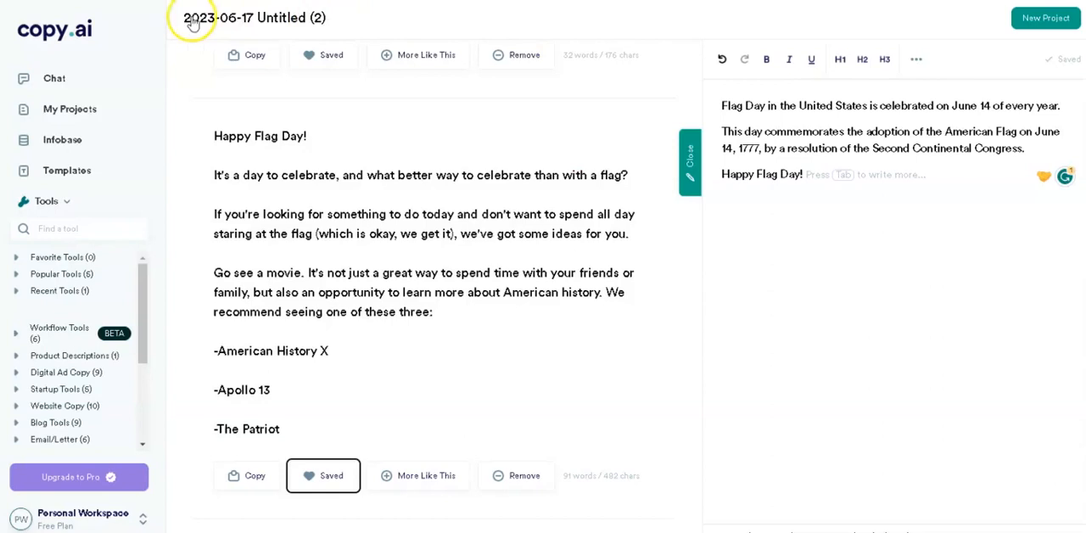
# Rename the project to "2023-06-17 Social Media Flag Day Post"
pyautogui.click(332, 18)
pyautogui.click(314, 17)
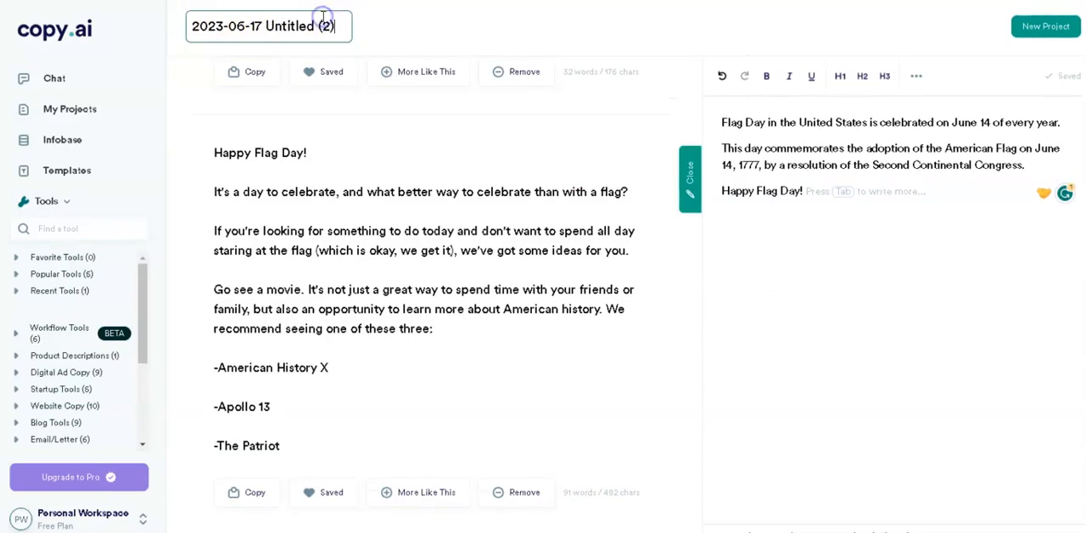
pyautogui.moveTo(337, 26); pyautogui.dragTo(267, 26)
pyautogui.write('S')
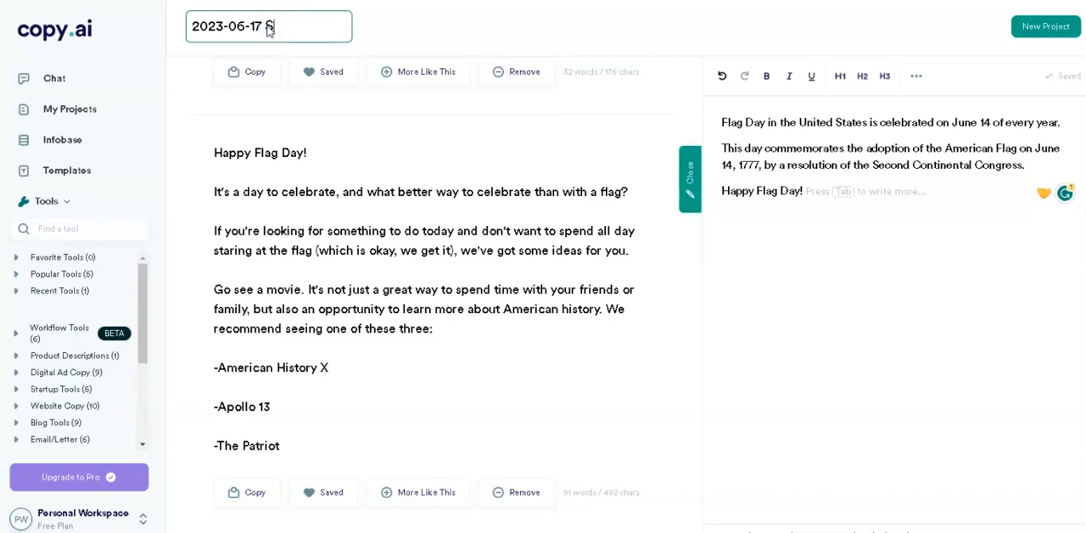
pyautogui.write('ocial Media ')
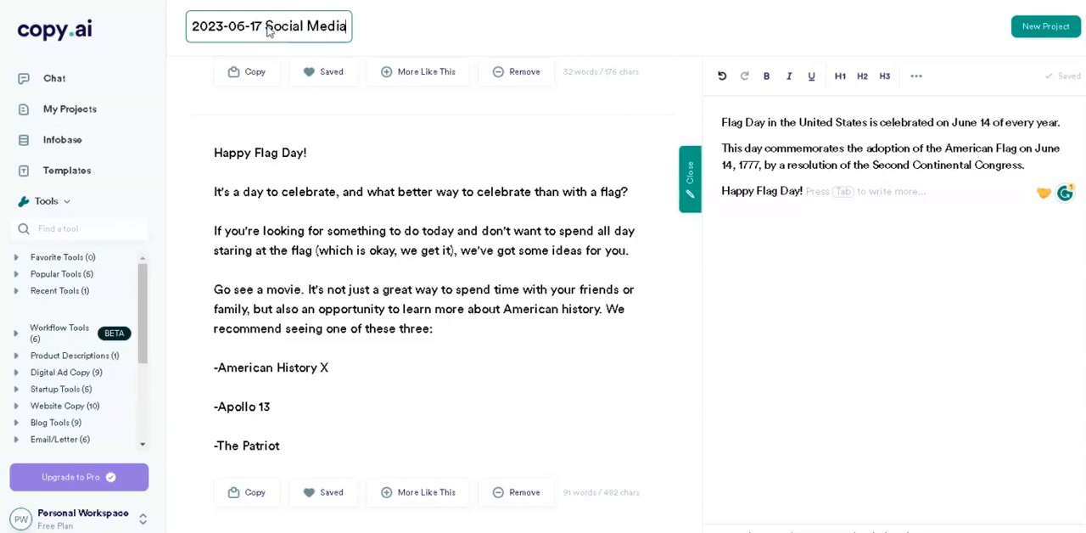
pyautogui.write('Flag')
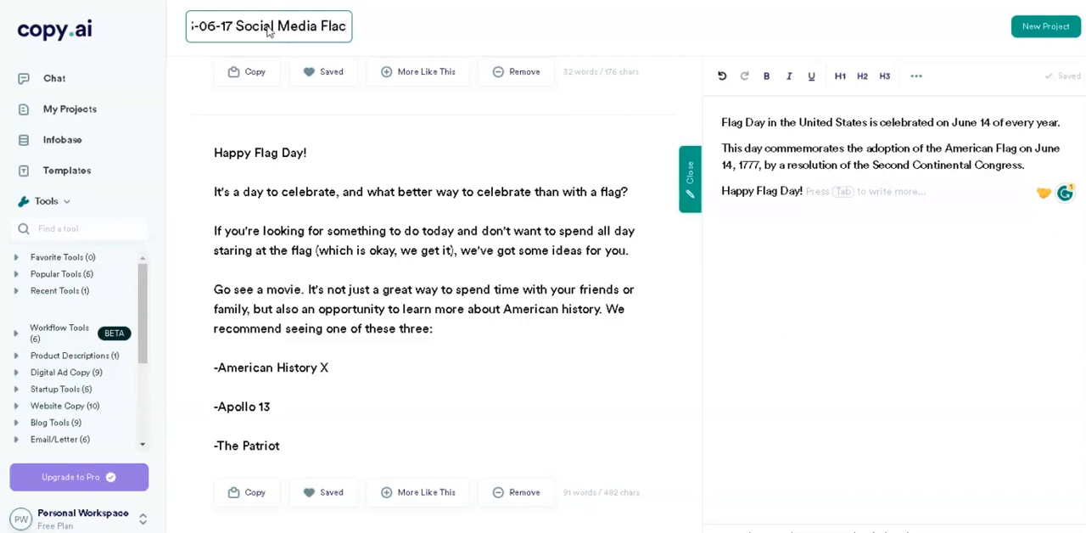
pyautogui.press('BackSpace')
pyautogui.write('g Day Post')
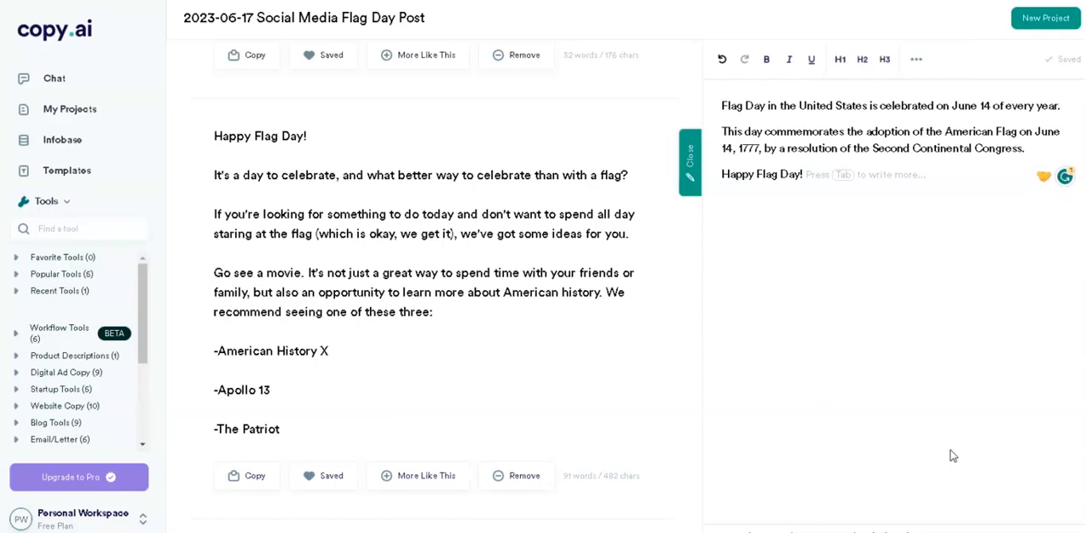
# Copy the generated Flag Day variation that recommends American History X, Apollo 13 and The Patriot
pyautogui.click(971, 446)
pyautogui.click(255, 477)
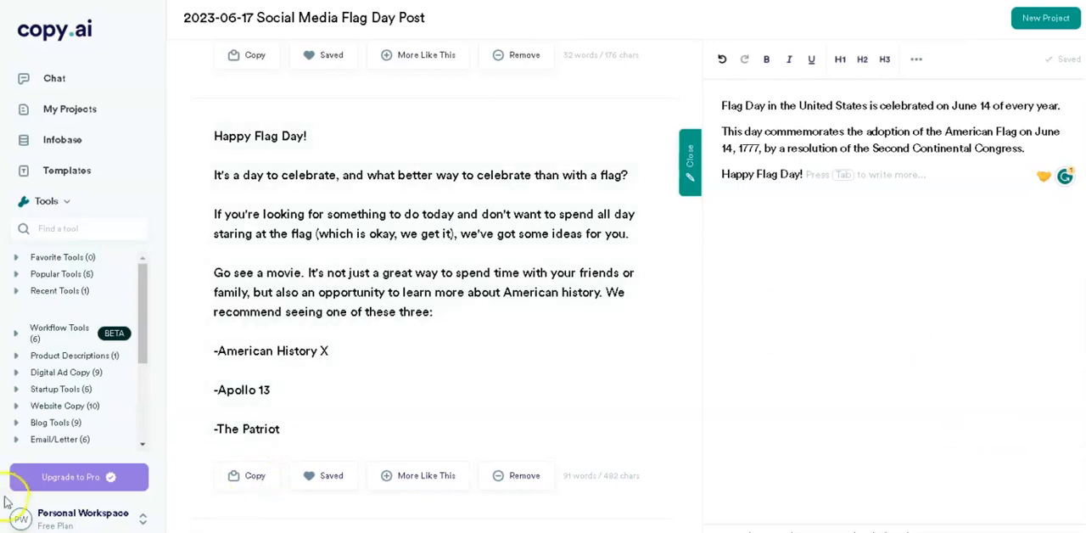